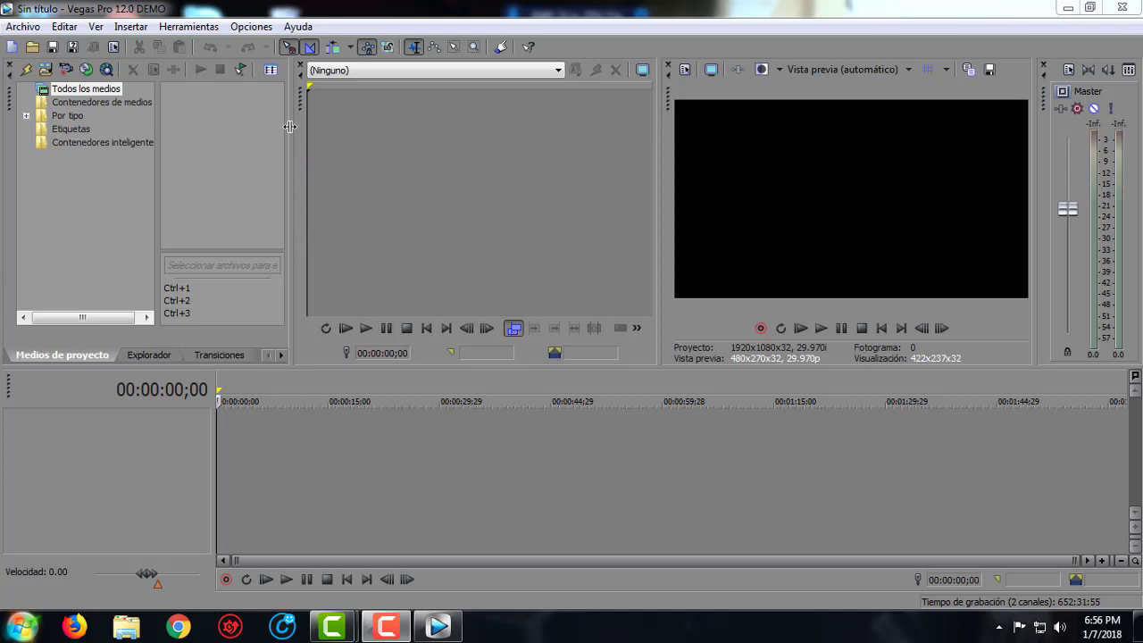
# - Dismiss the error and browse the Import Media dialog to Vídeos públicos > Vídeos de muestra
pyautogui.moveTo(293, 128); pyautogui.dragTo(540, 134)
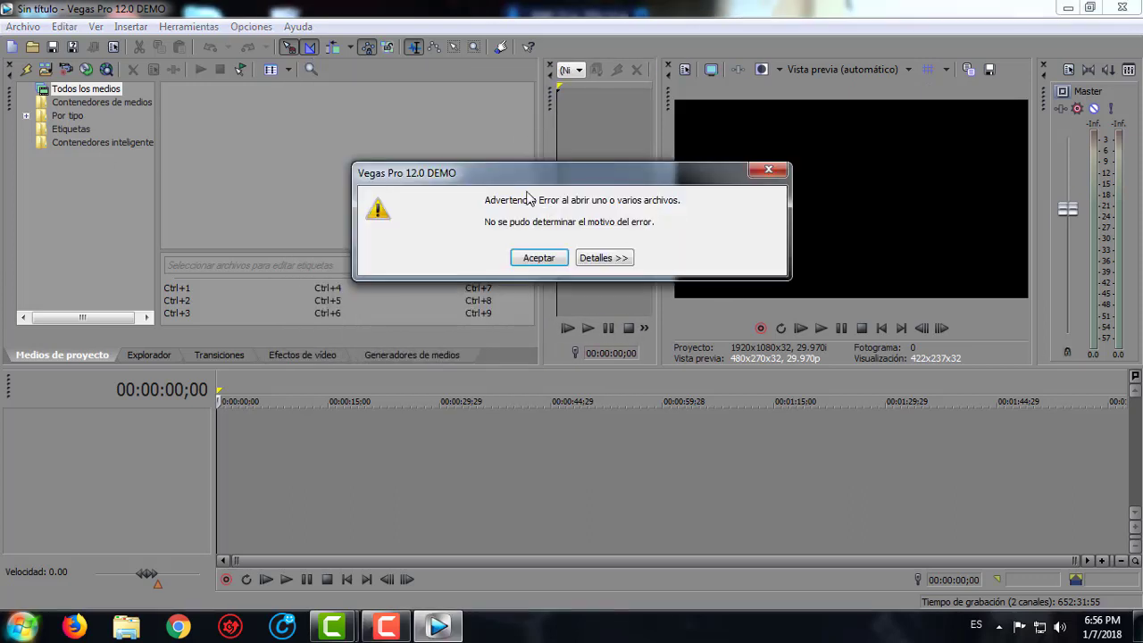
pyautogui.click(536, 261)
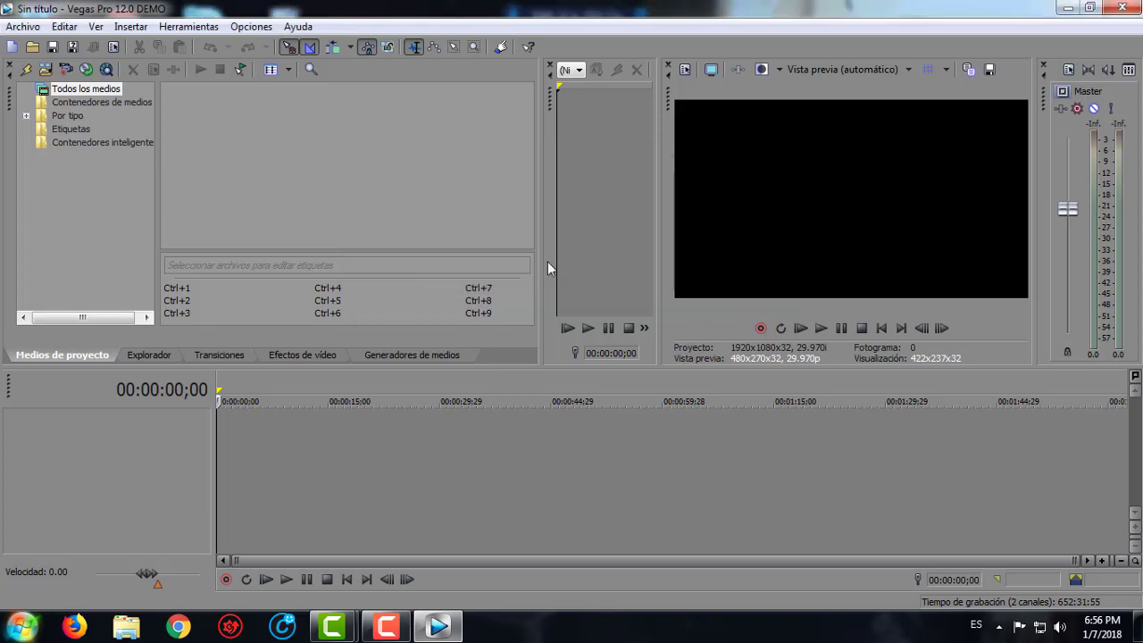
pyautogui.click(23, 27)
pyautogui.moveTo(175, 187)
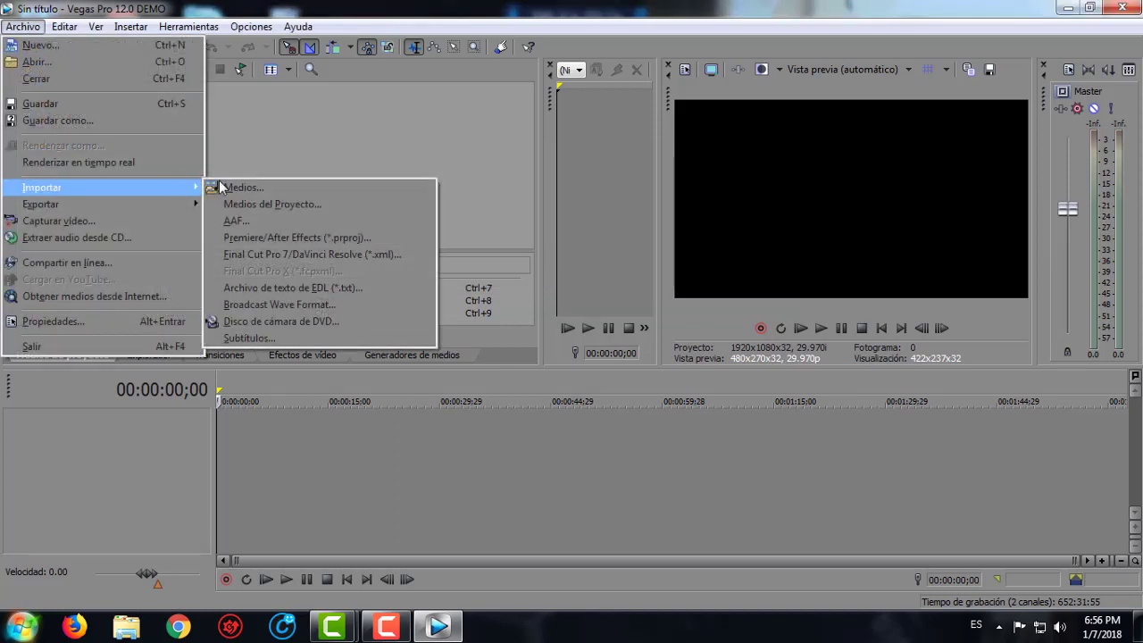
pyautogui.click(306, 186)
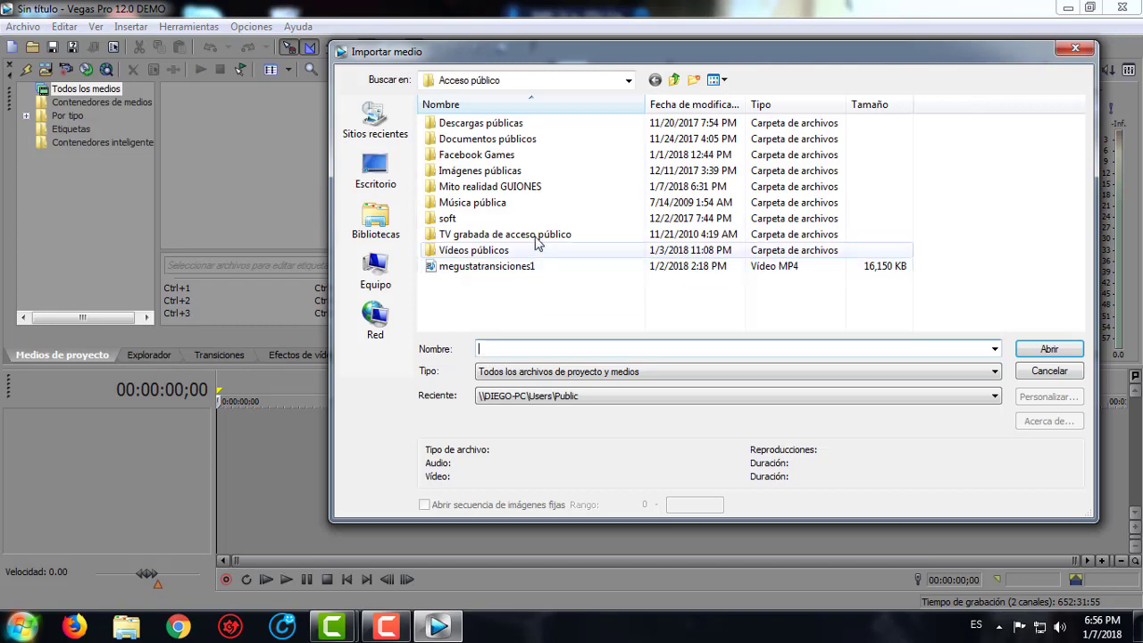
pyautogui.doubleClick(496, 250)
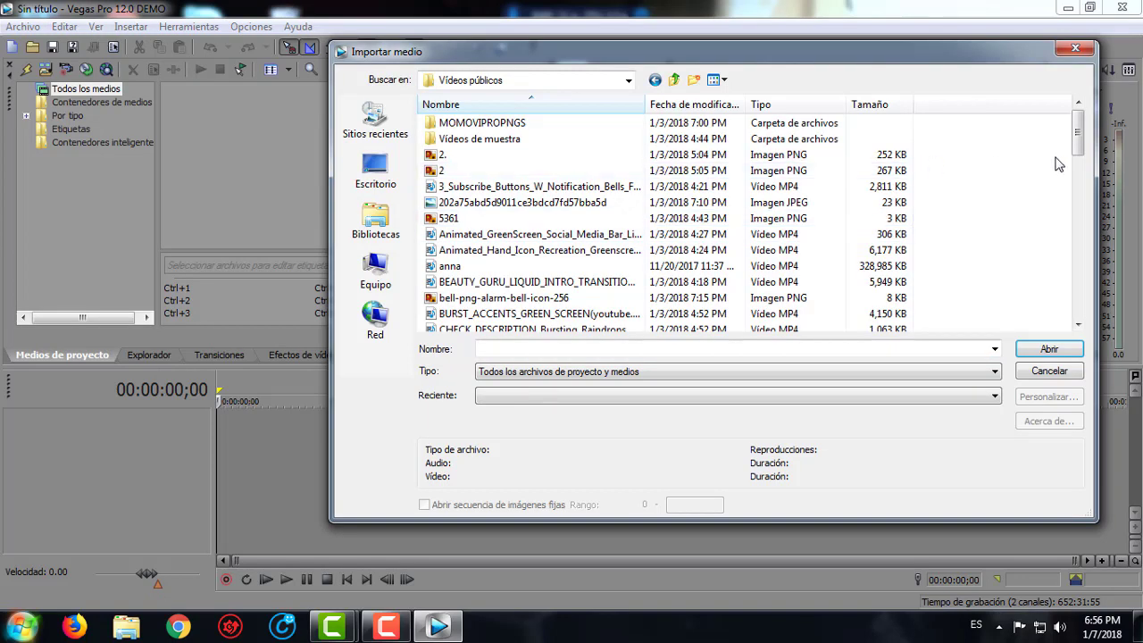
pyautogui.moveTo(1079, 139)
pyautogui.mouseDown()
pyautogui.moveTo(1053, 335)
pyautogui.moveTo(1099, 101)
pyautogui.mouseUp()
pyautogui.doubleClick(550, 141)
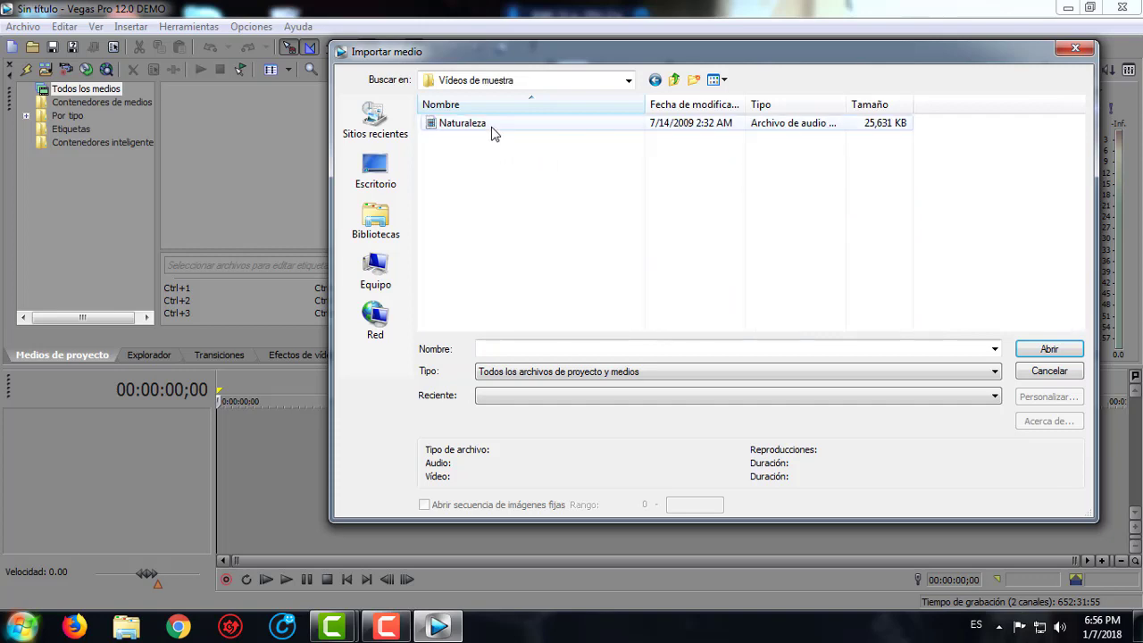
# - Import Wildlife.wmv and the green-screen bar clip, drop Wildlife on the timeline matching 1280x720, and play it
pyautogui.click(1036, 349)
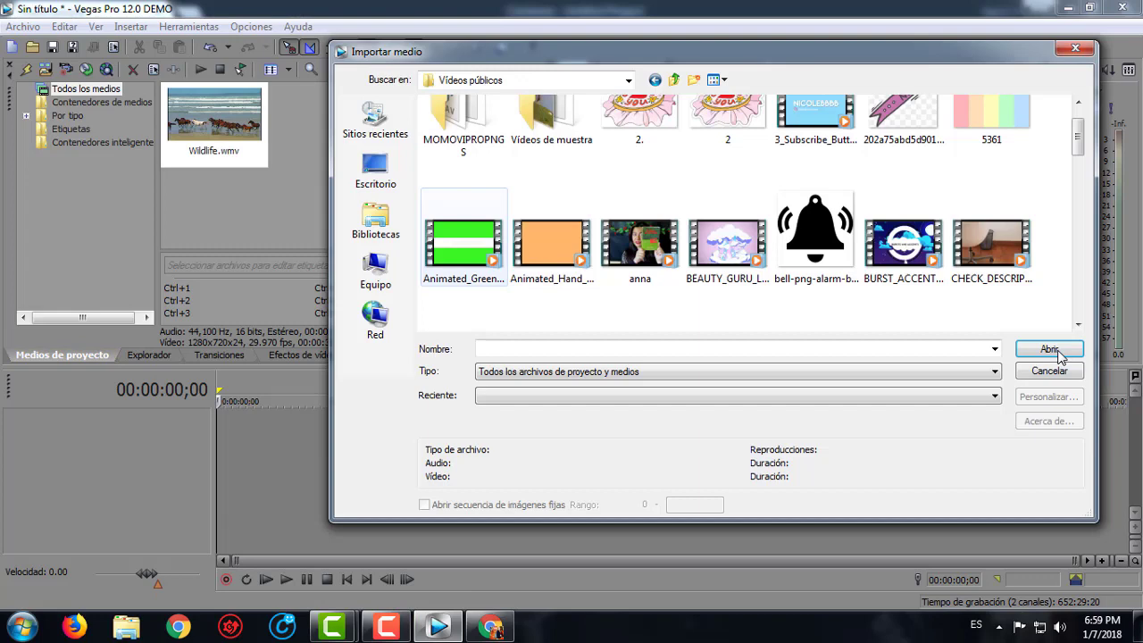
pyautogui.click(1050, 350)
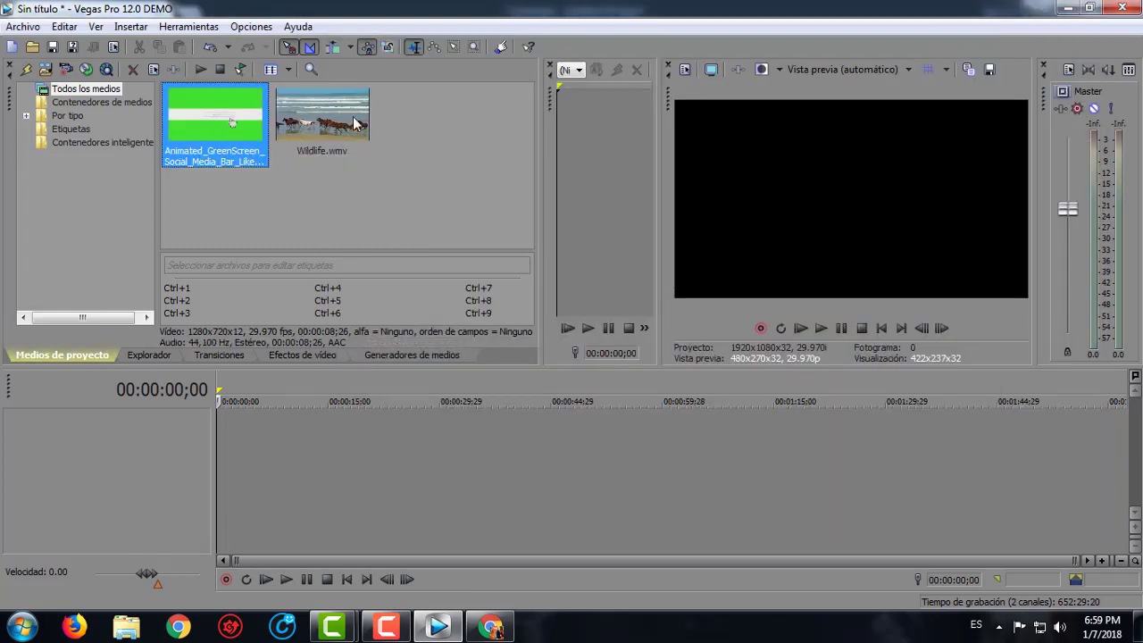
pyautogui.moveTo(355, 123); pyautogui.dragTo(219, 464)
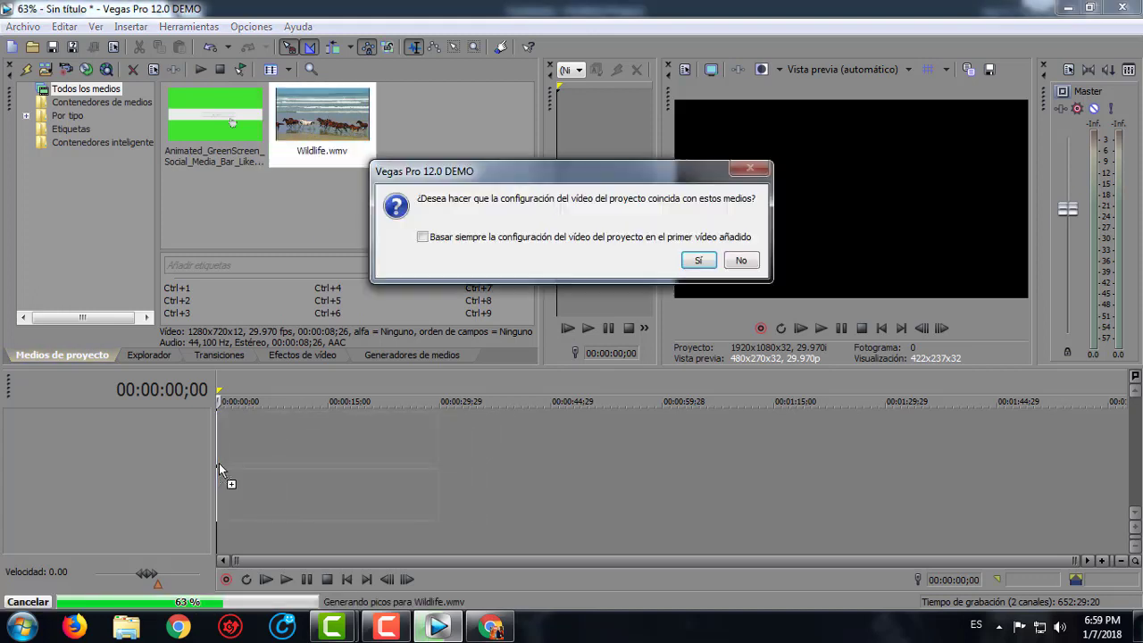
pyautogui.click(700, 260)
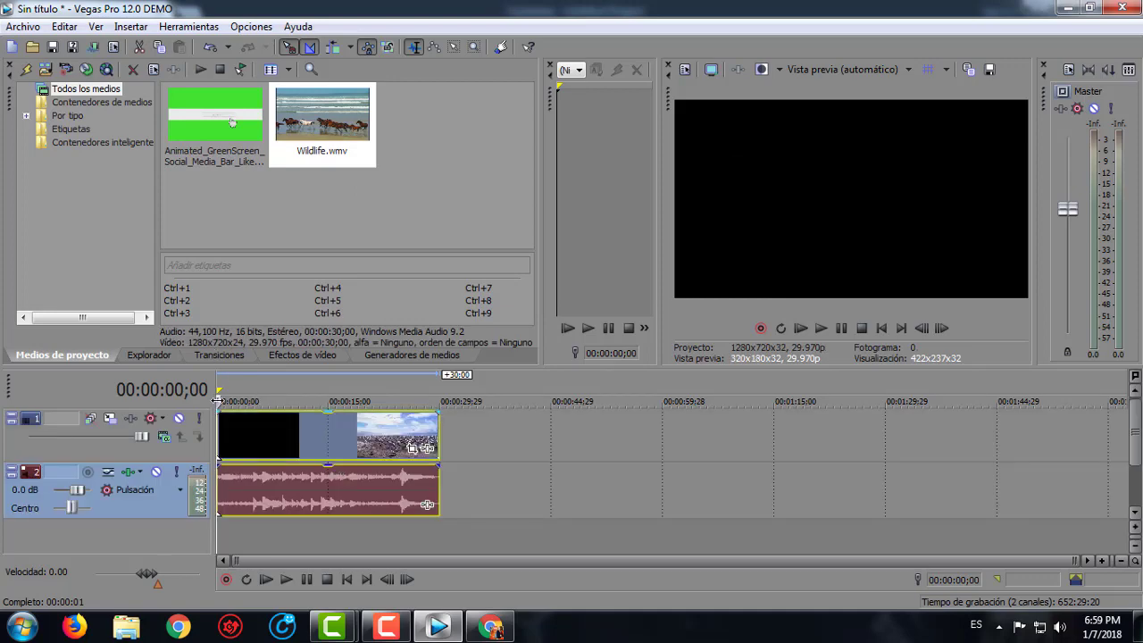
pyautogui.press('space')
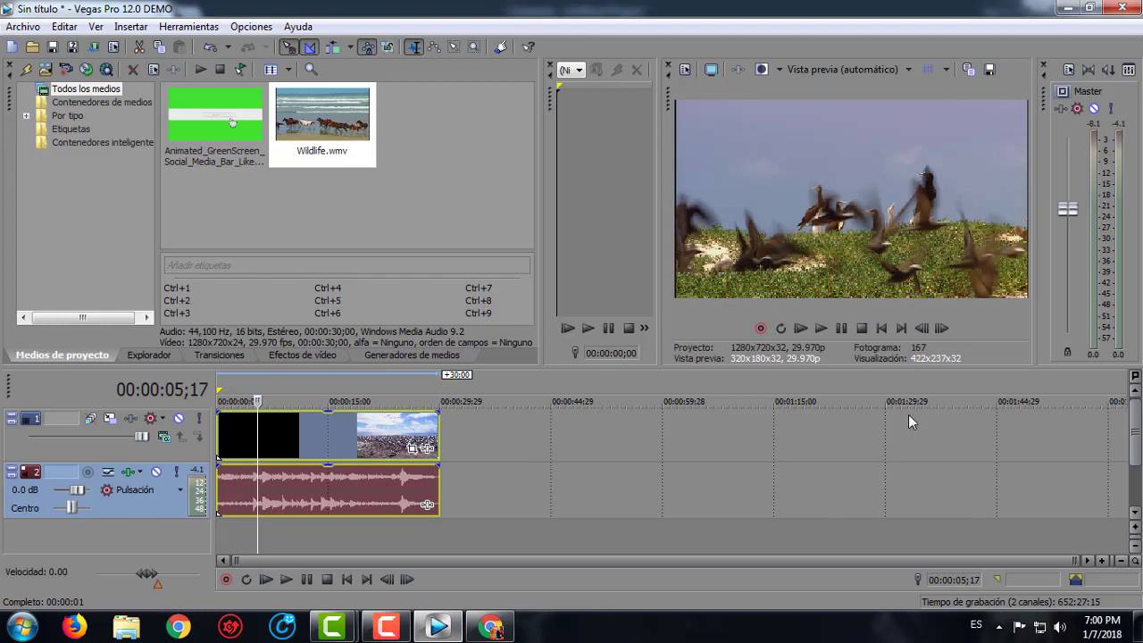
# - Place the green-screen search bar clip on a track above Wildlife.wmv and preview the opening seconds
pyautogui.moveTo(223, 111)
pyautogui.mouseDown()
pyautogui.moveTo(225, 293)
pyautogui.moveTo(247, 465)
pyautogui.mouseUp()
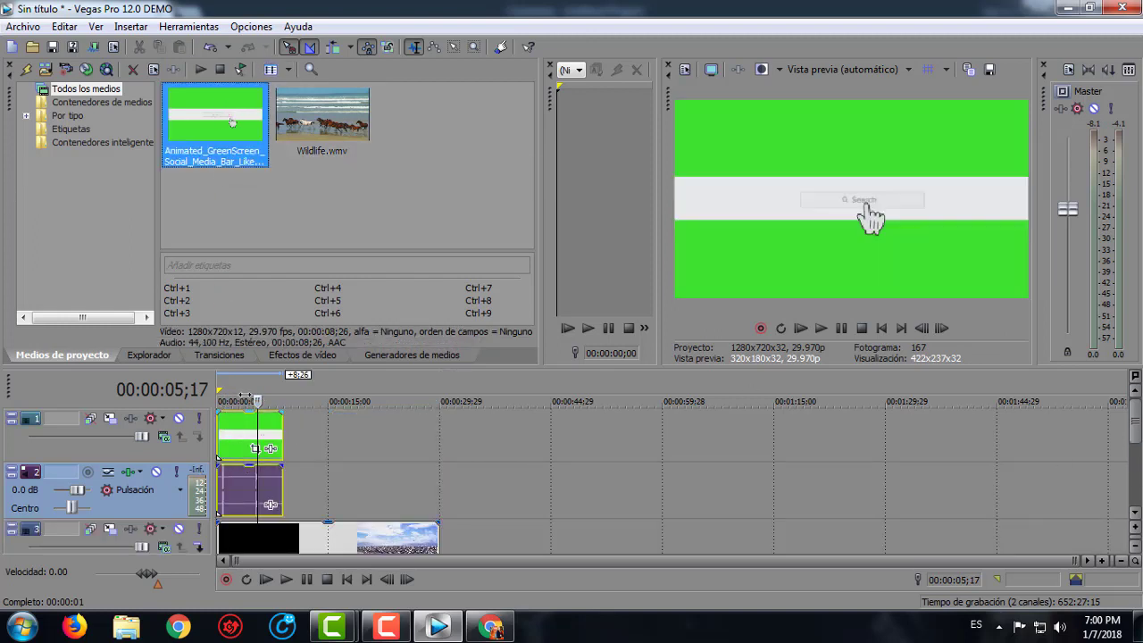
pyautogui.moveTo(259, 401); pyautogui.dragTo(218, 401)
pyautogui.press('space')
pyautogui.press('j')
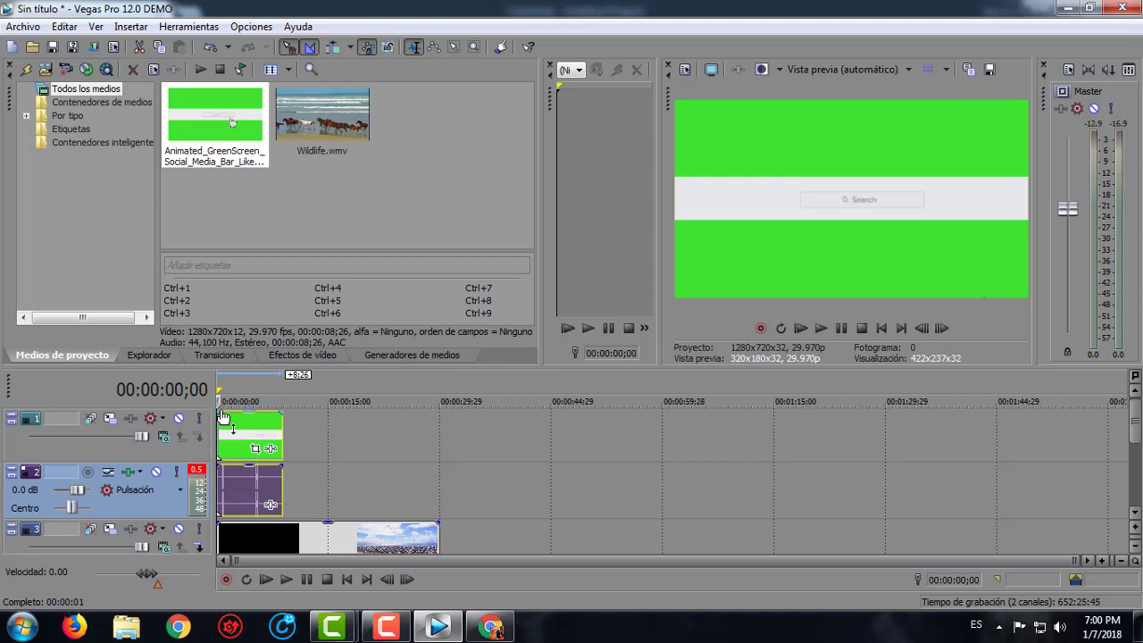
pyautogui.press('space')
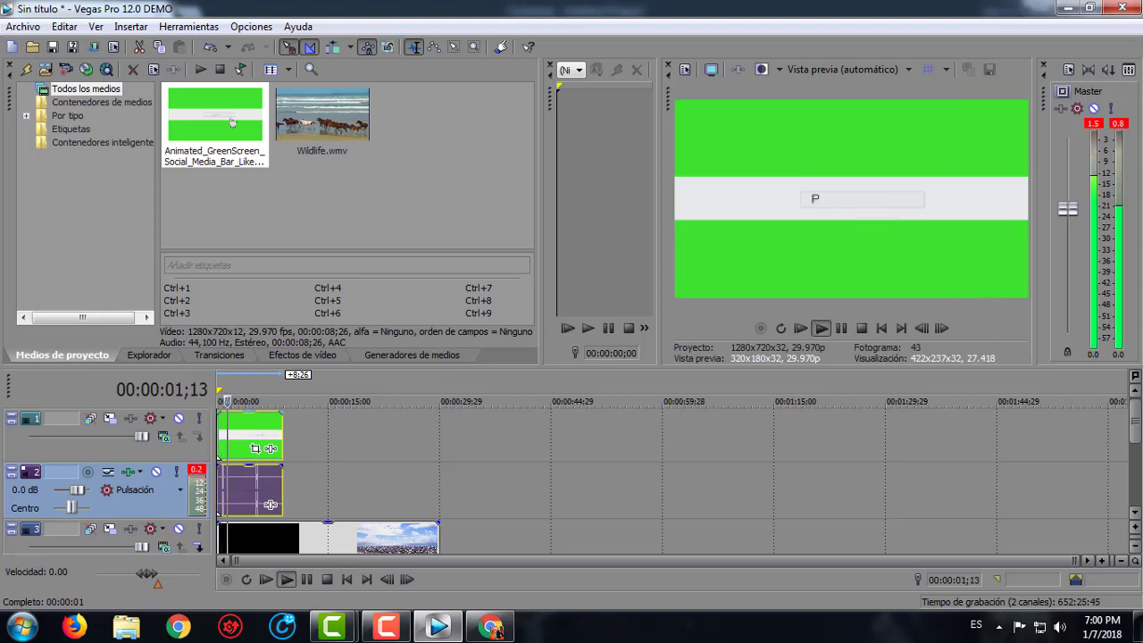
pyautogui.press('space')
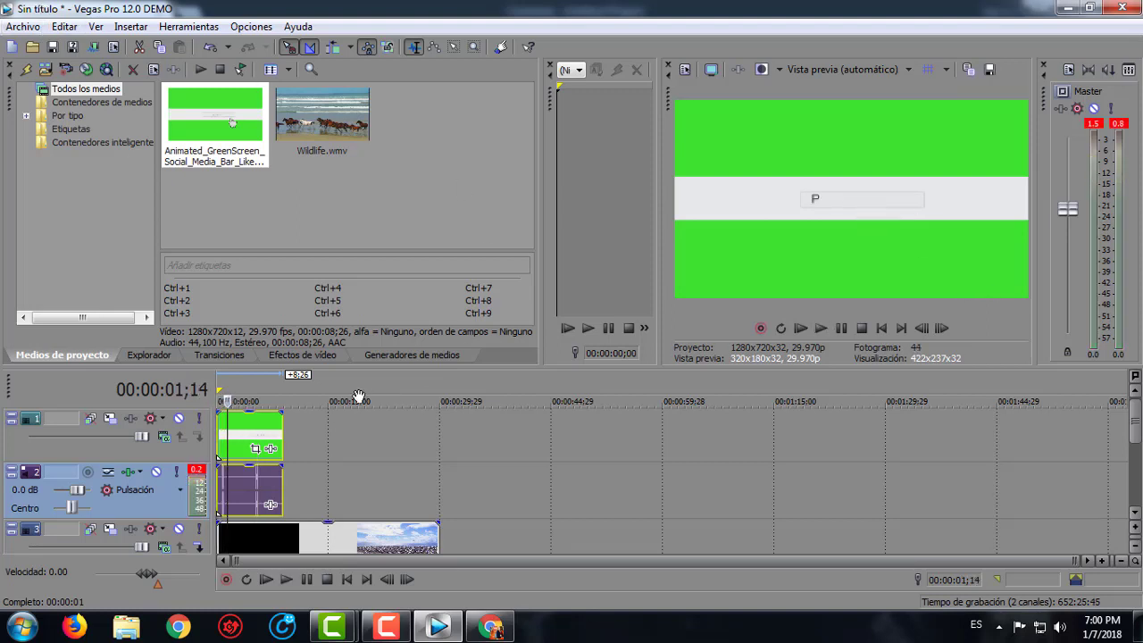
# - Find Clave cromática in the Efectos de vídeo list and carry its default preset toward the timeline
pyautogui.click(387, 356)
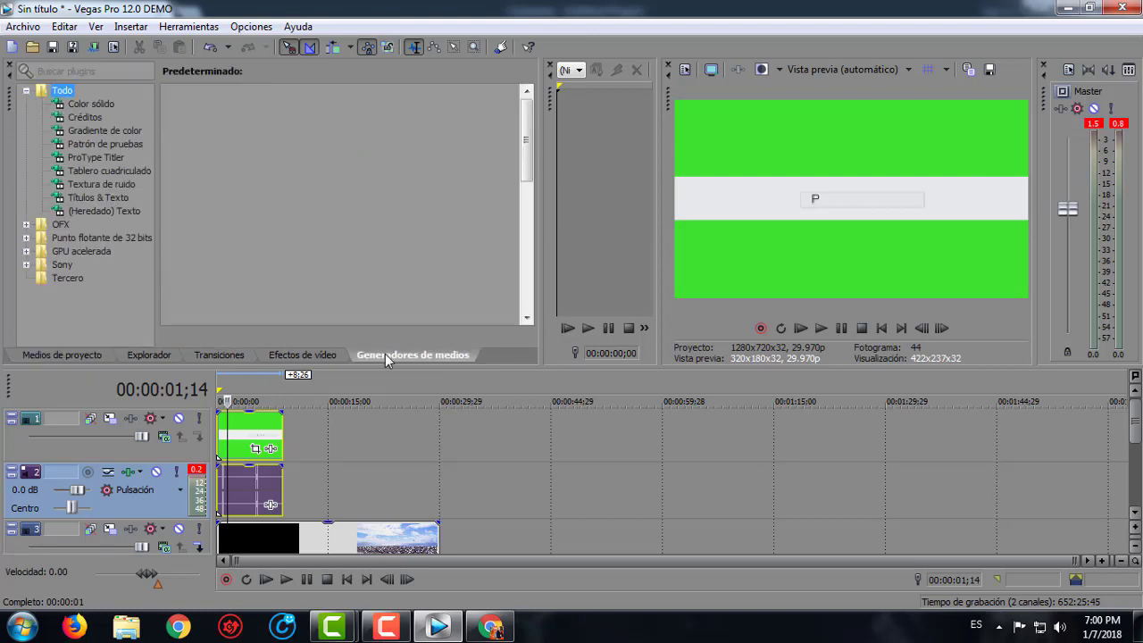
pyautogui.click(310, 357)
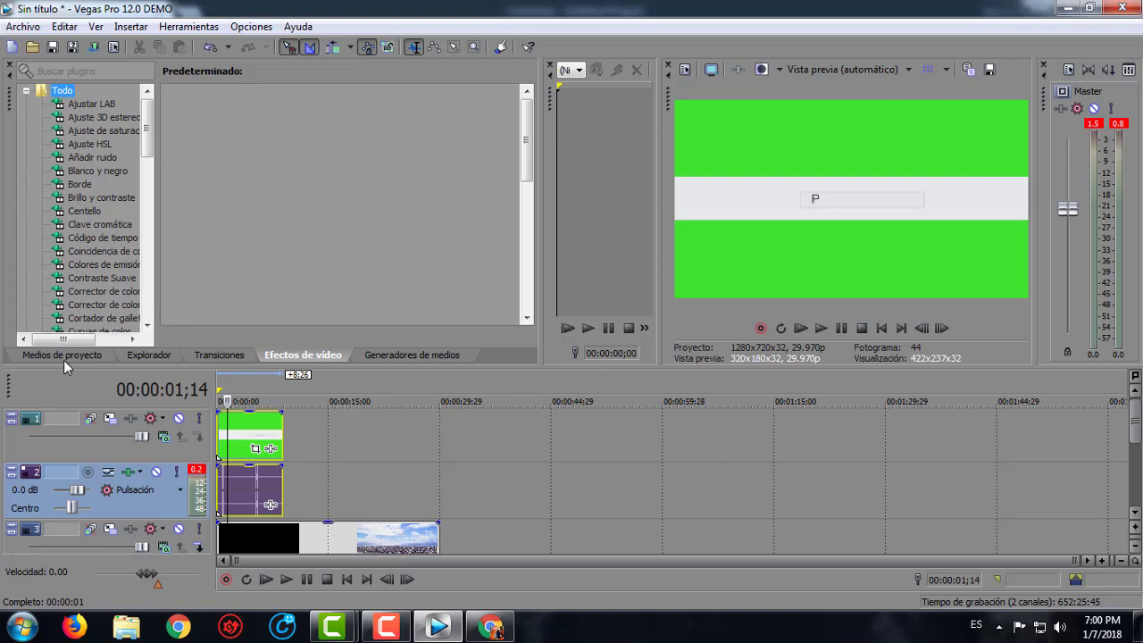
pyautogui.click(92, 355)
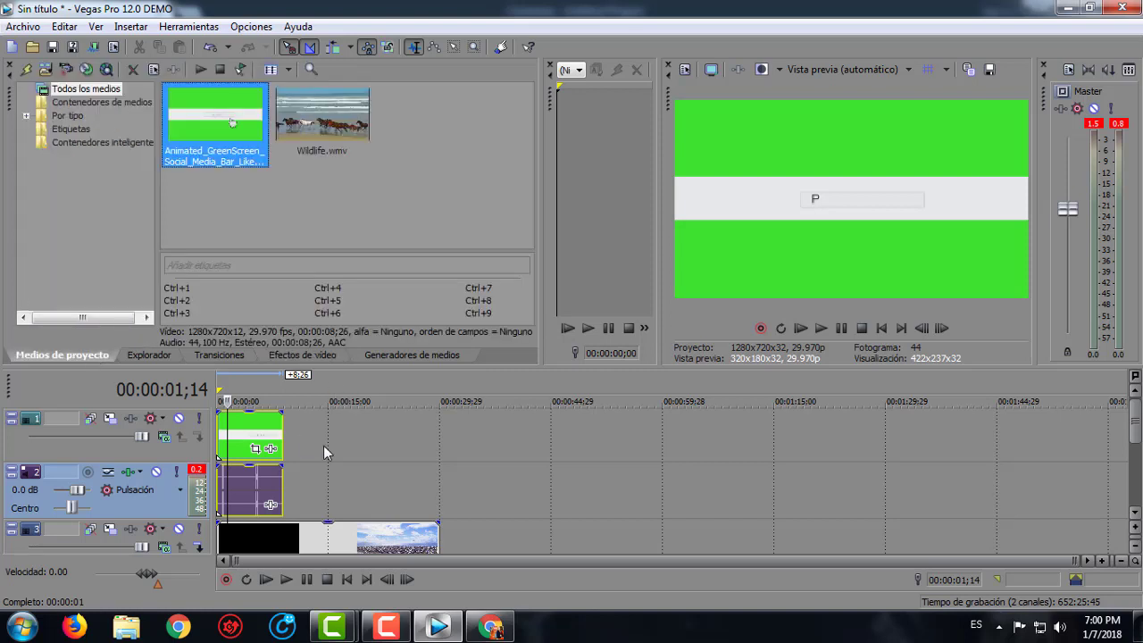
pyautogui.click(300, 354)
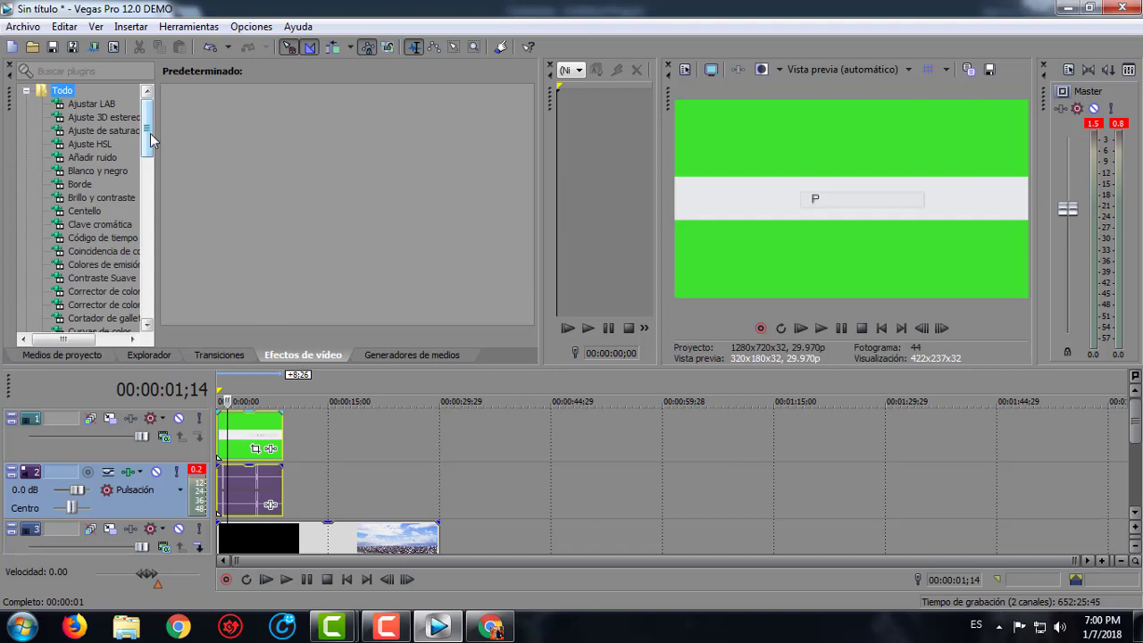
pyautogui.moveTo(152, 141); pyautogui.dragTo(152, 158)
pyautogui.click(119, 158)
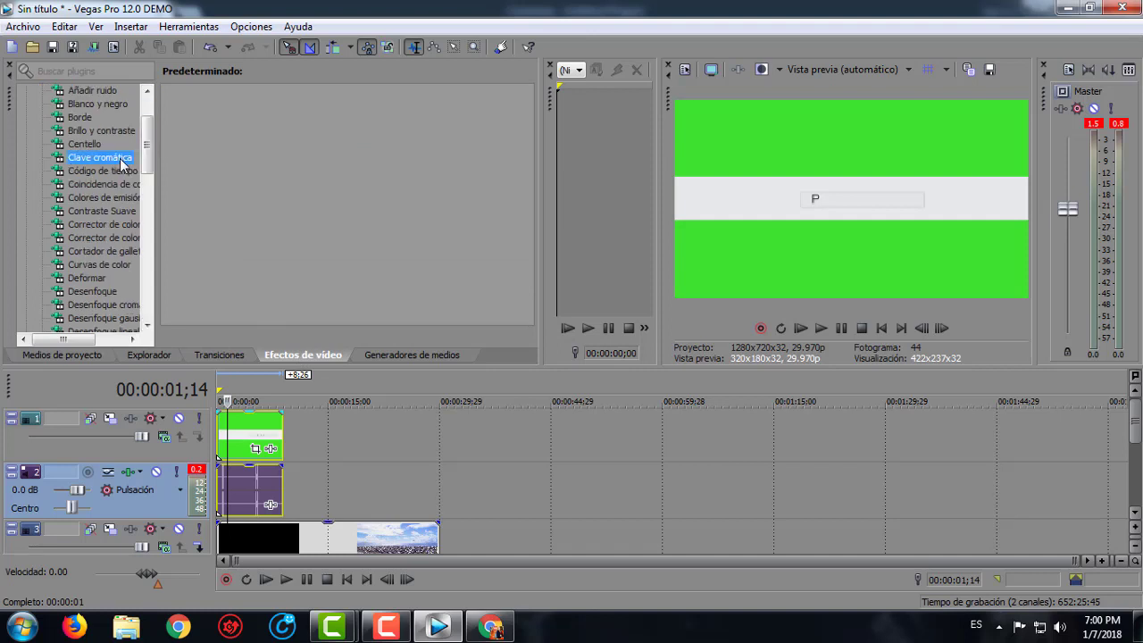
pyautogui.moveTo(228, 120); pyautogui.dragTo(237, 433)
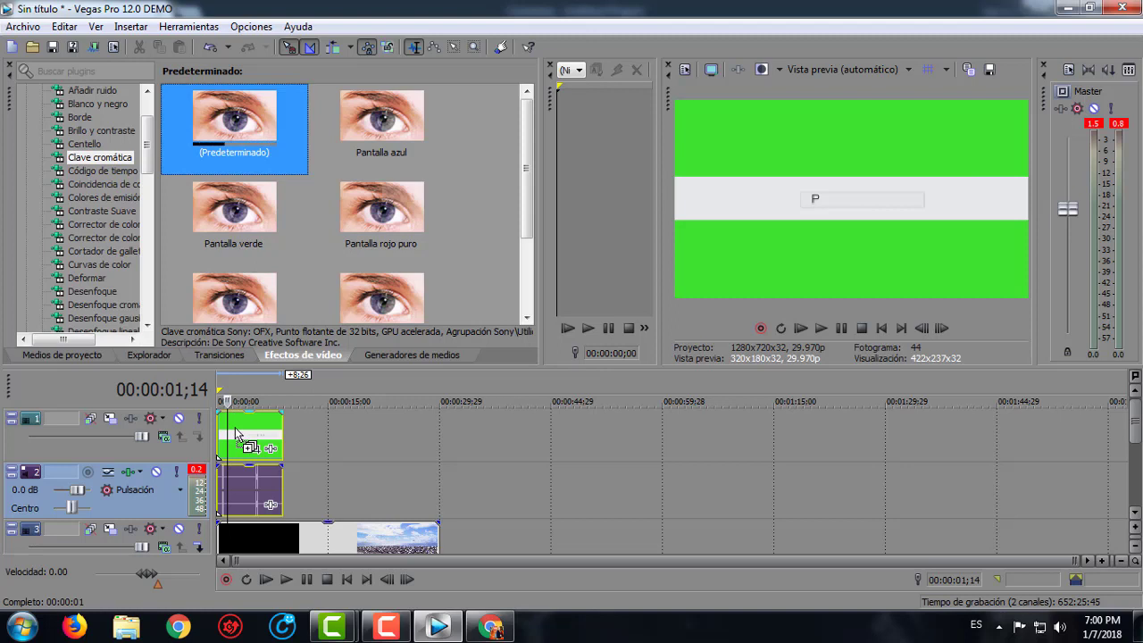
# - Drop the (Predeterminado) Clave cromática preset on the green clip and open its key colour chooser
pyautogui.moveTo(236, 434); pyautogui.dragTo(237, 434)
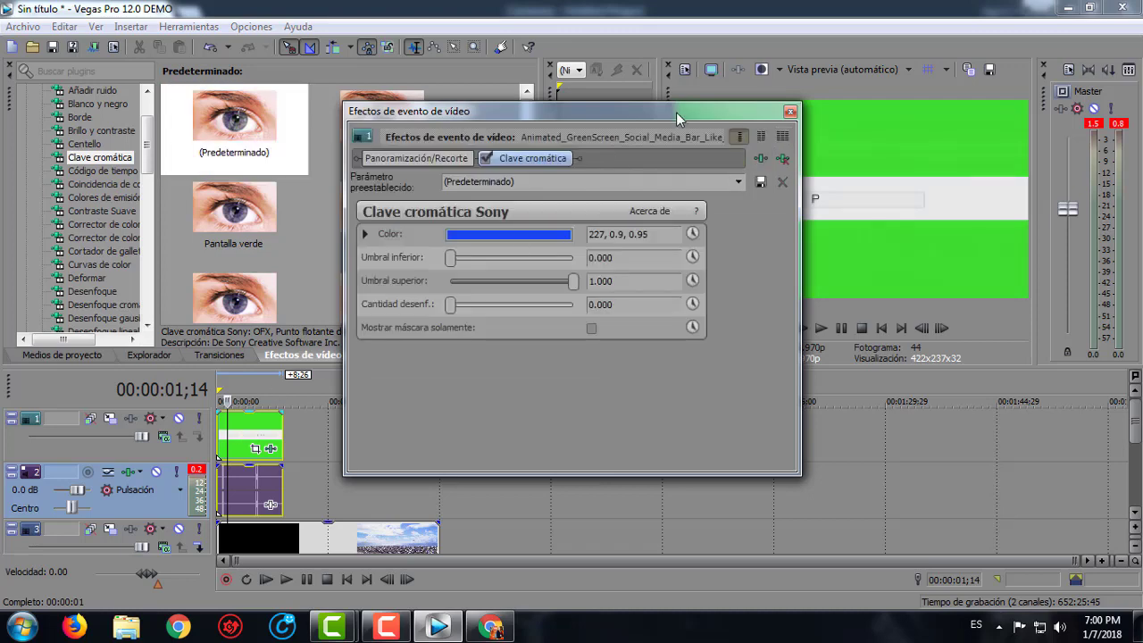
pyautogui.moveTo(502, 112); pyautogui.dragTo(316, 126)
pyautogui.moveTo(525, 117)
pyautogui.mouseDown()
pyautogui.moveTo(488, 126)
pyautogui.moveTo(493, 135)
pyautogui.mouseUp()
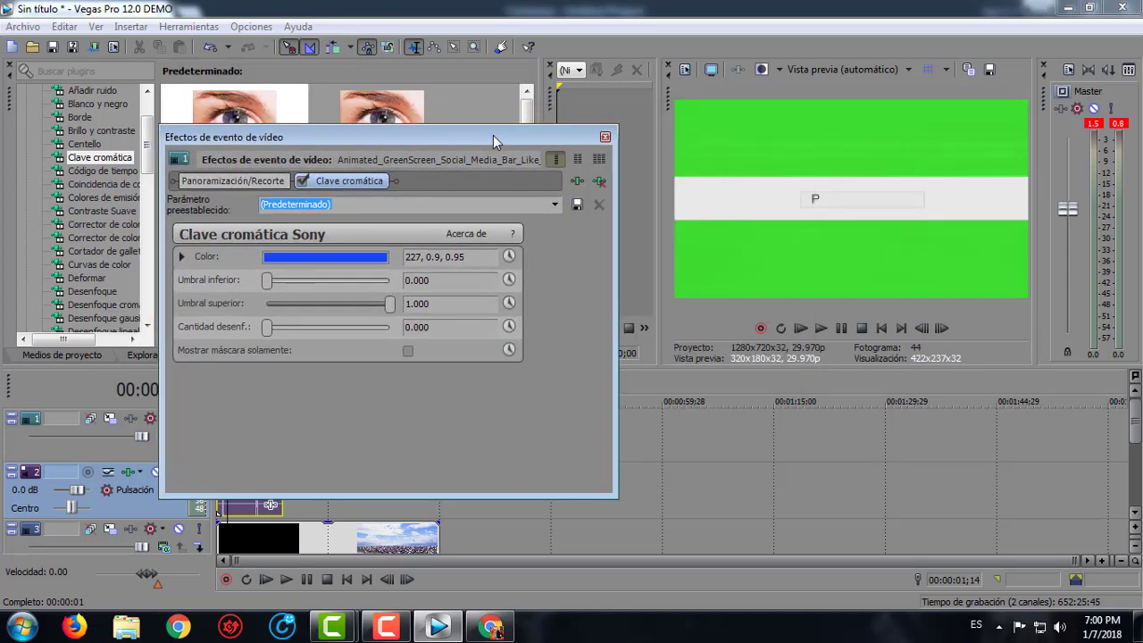
pyautogui.click(328, 259)
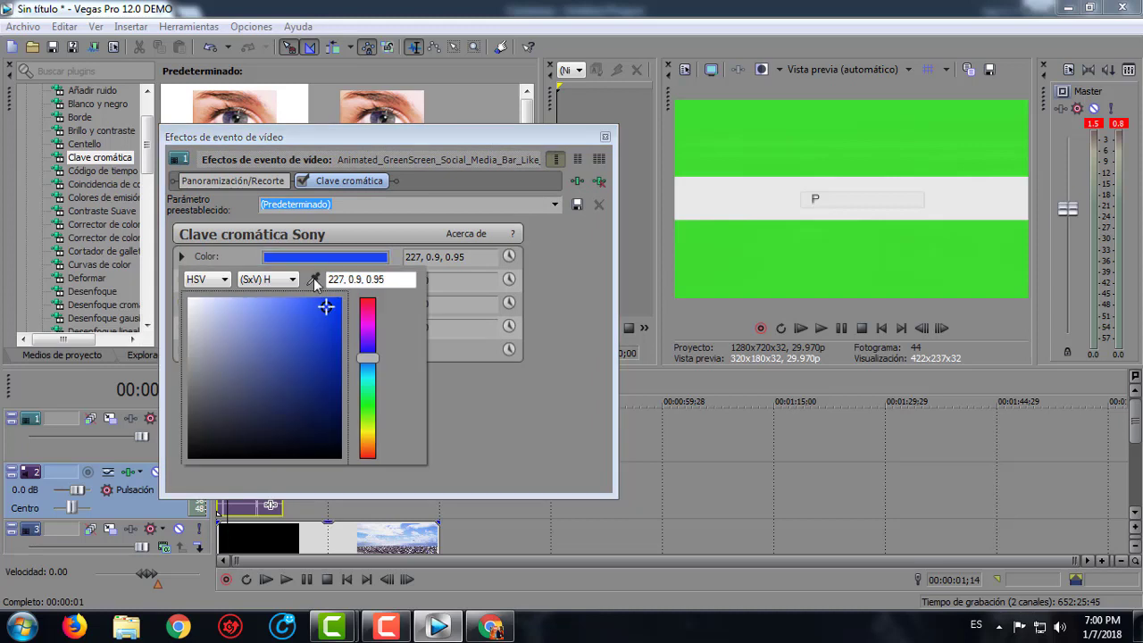
# - Sample the green background (115, 0.78, 0.87) as the key colour, then close the picker and FX window
pyautogui.click(315, 280)
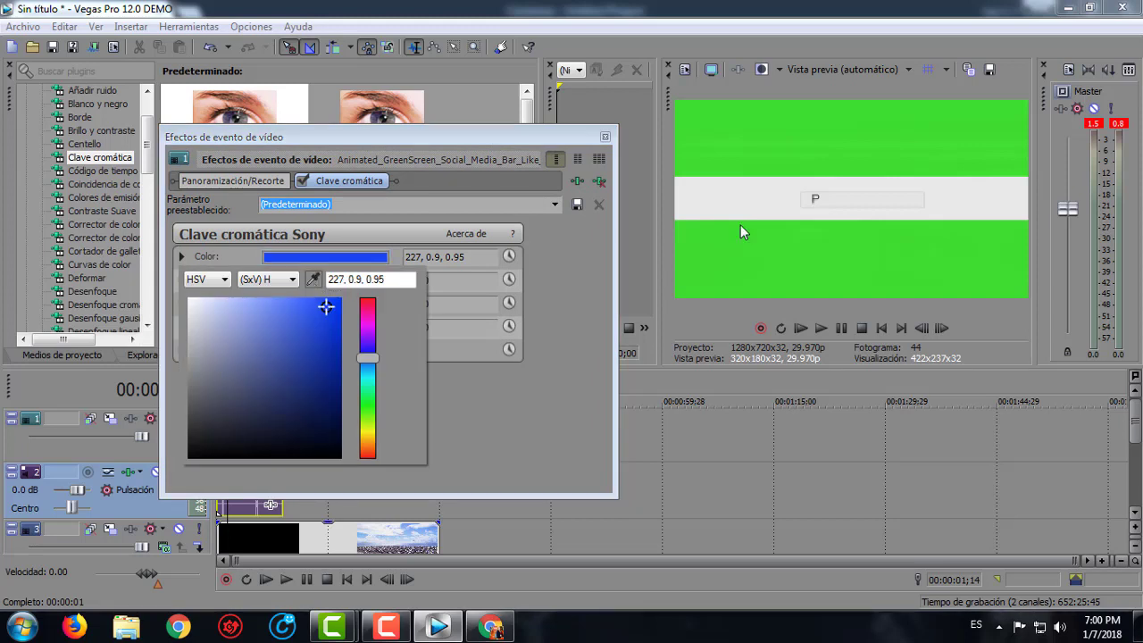
pyautogui.click(797, 236)
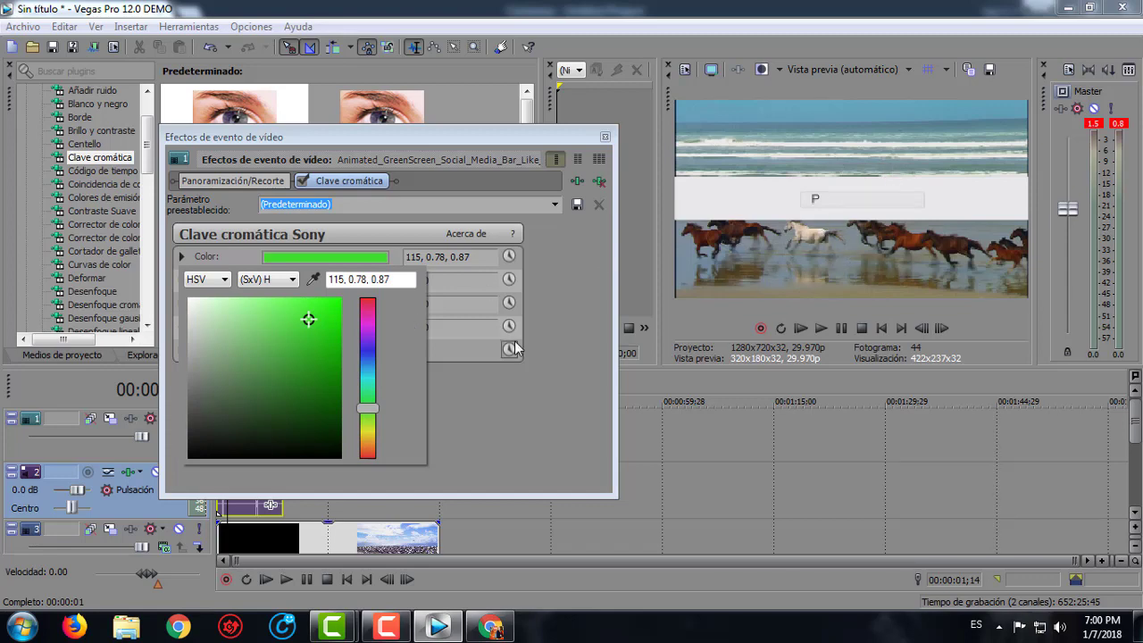
pyautogui.click(543, 381)
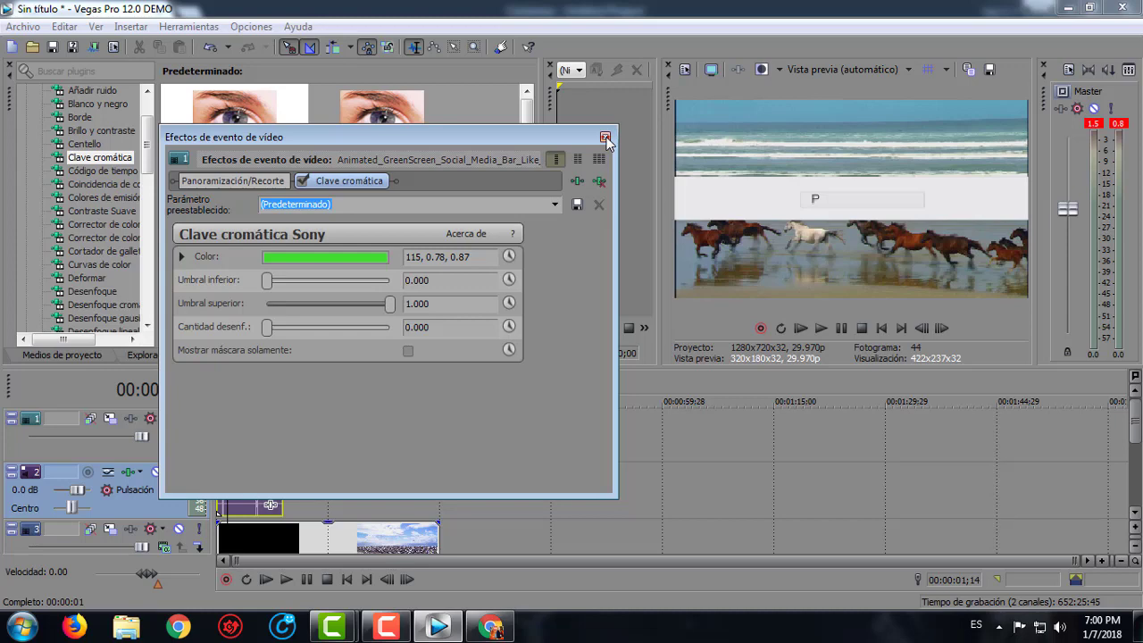
pyautogui.click(605, 138)
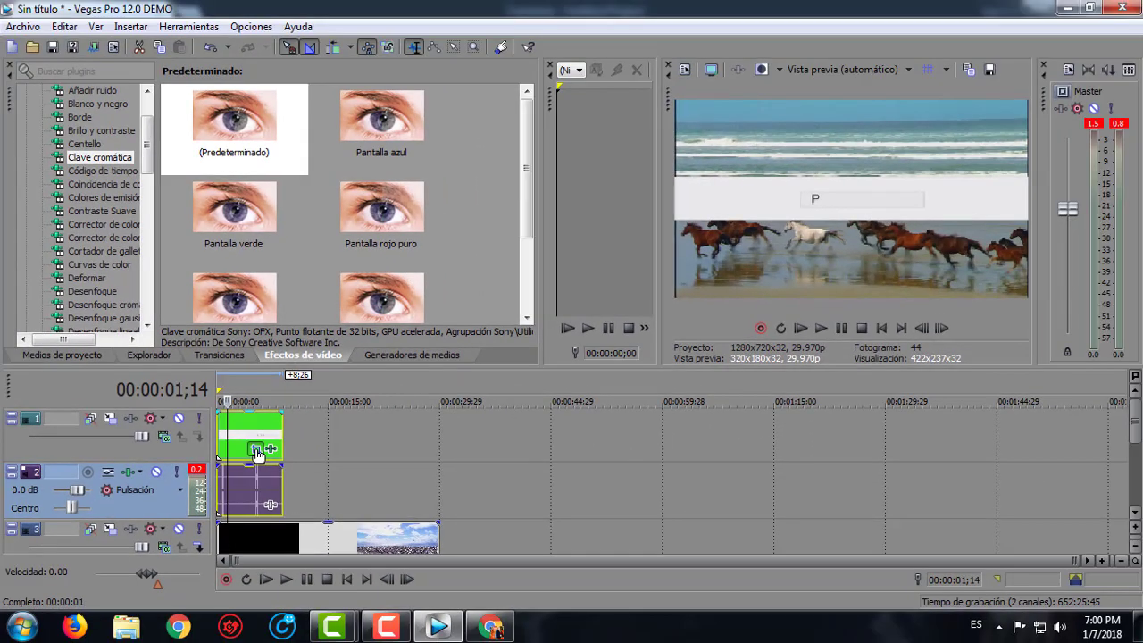
# - Reposition the search bar via Event Pan/Crop to Centro X 679.1, Centro Y 228
pyautogui.click(256, 452)
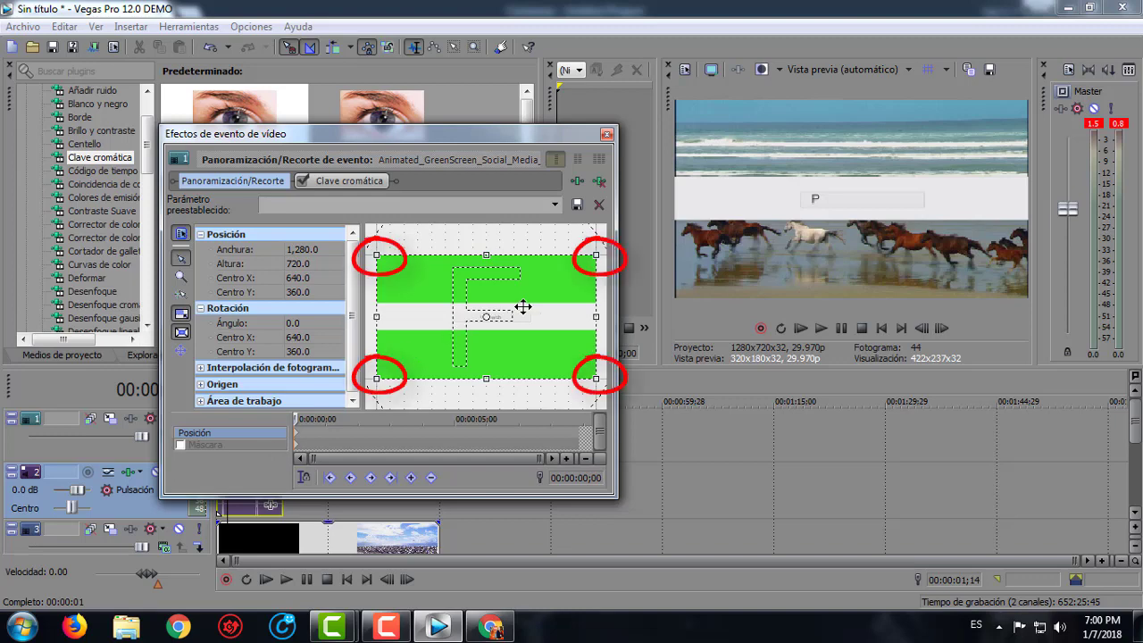
pyautogui.moveTo(522, 307); pyautogui.dragTo(530, 284)
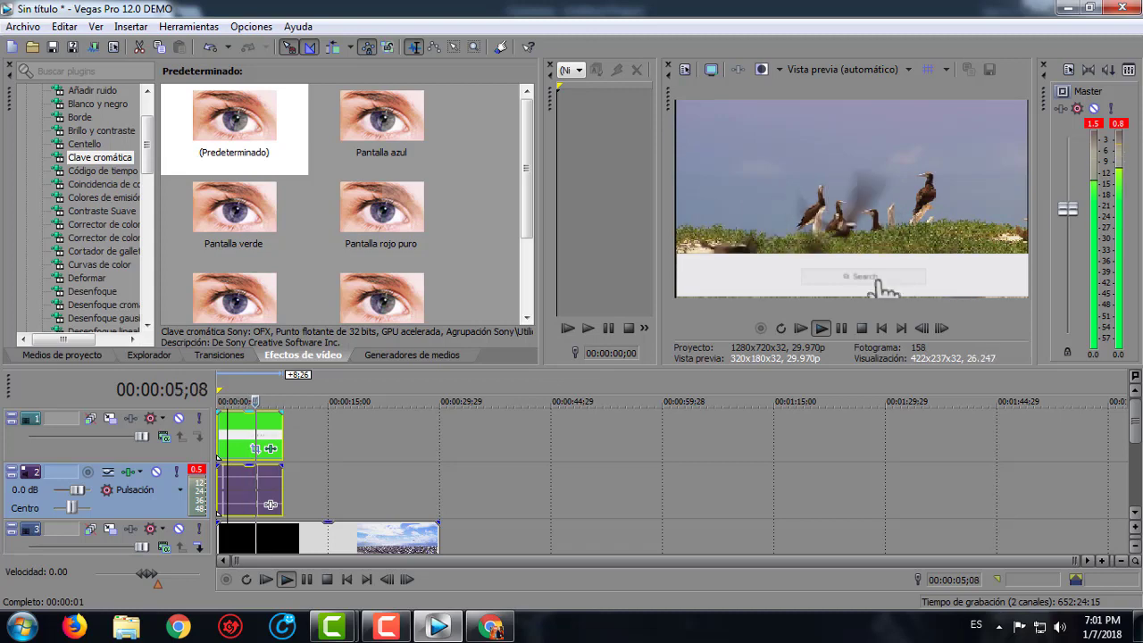
# - Rewind with J, then play the composite with L to watch the search bar over the horses
pyautogui.press('j')
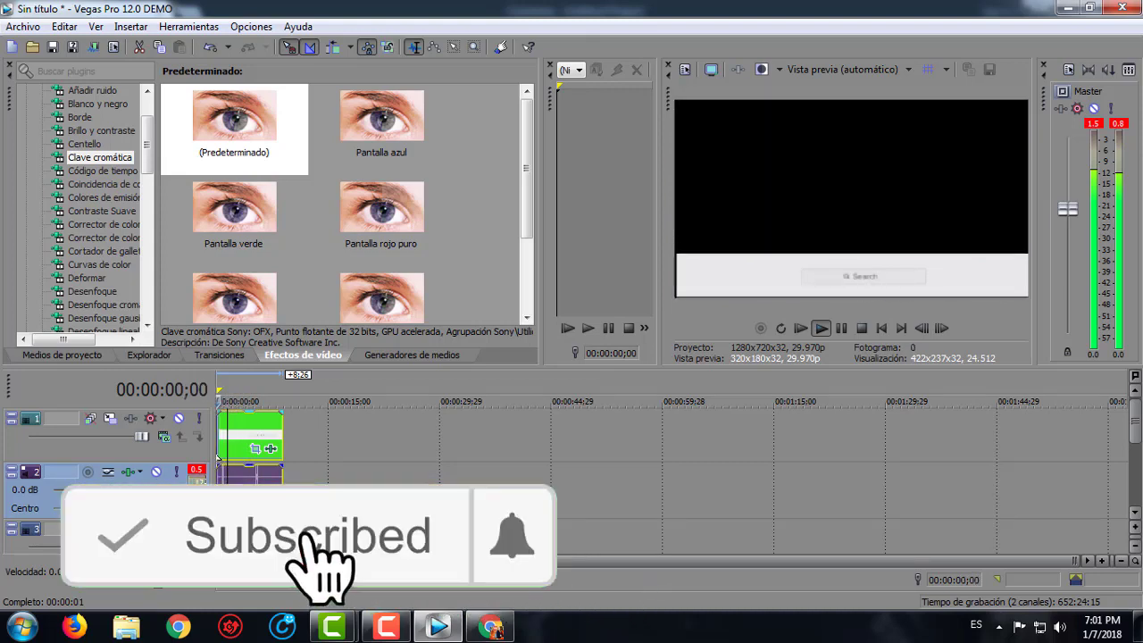
pyautogui.press('l')
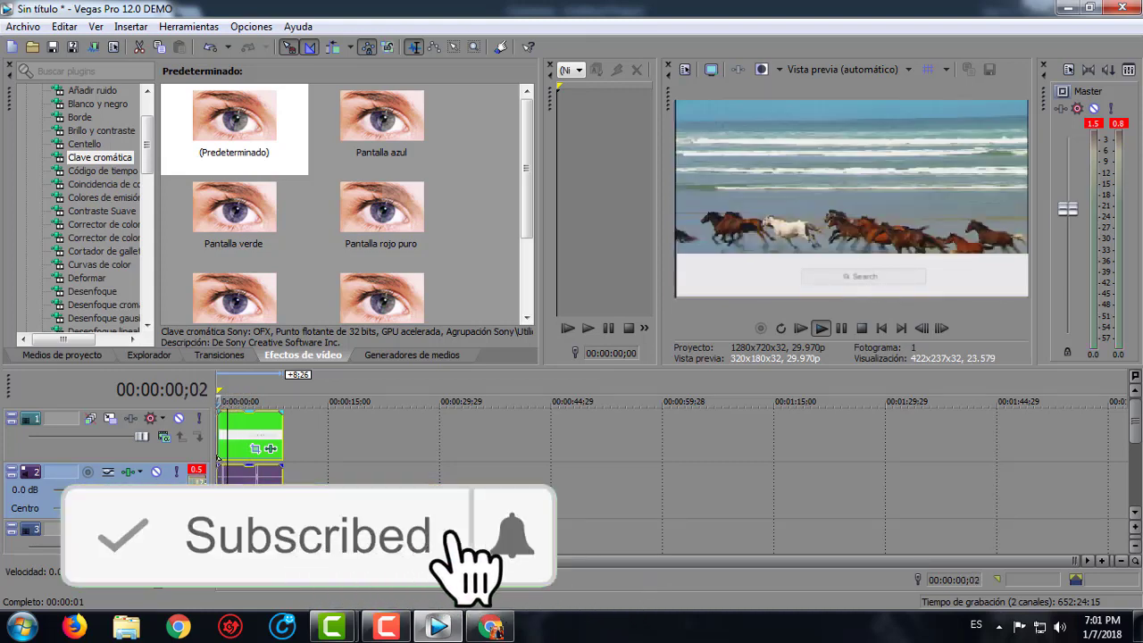